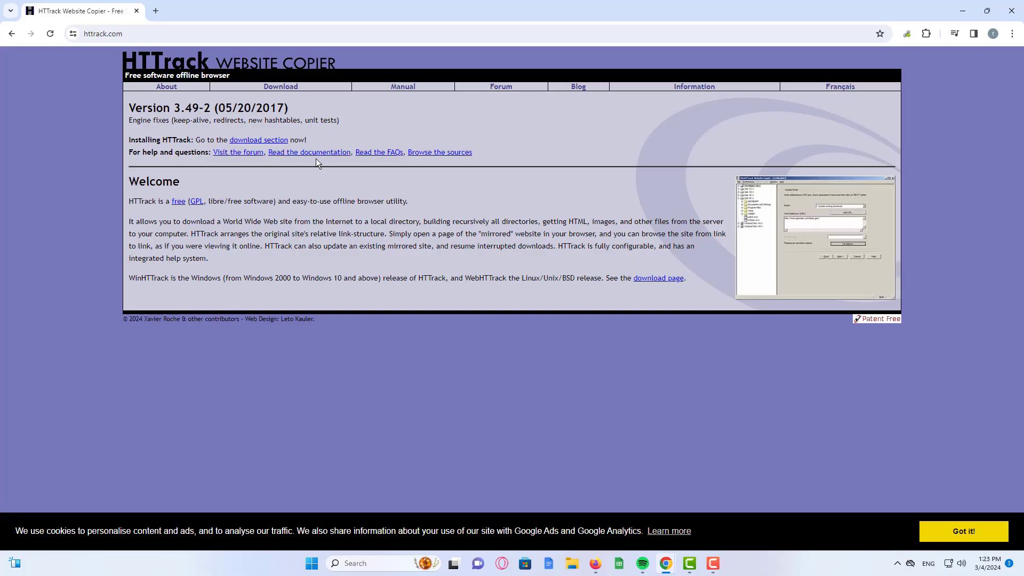
# Go to the HTTrack download page and scroll through its Windows, Linux and older release files
pyautogui.click(284, 89)
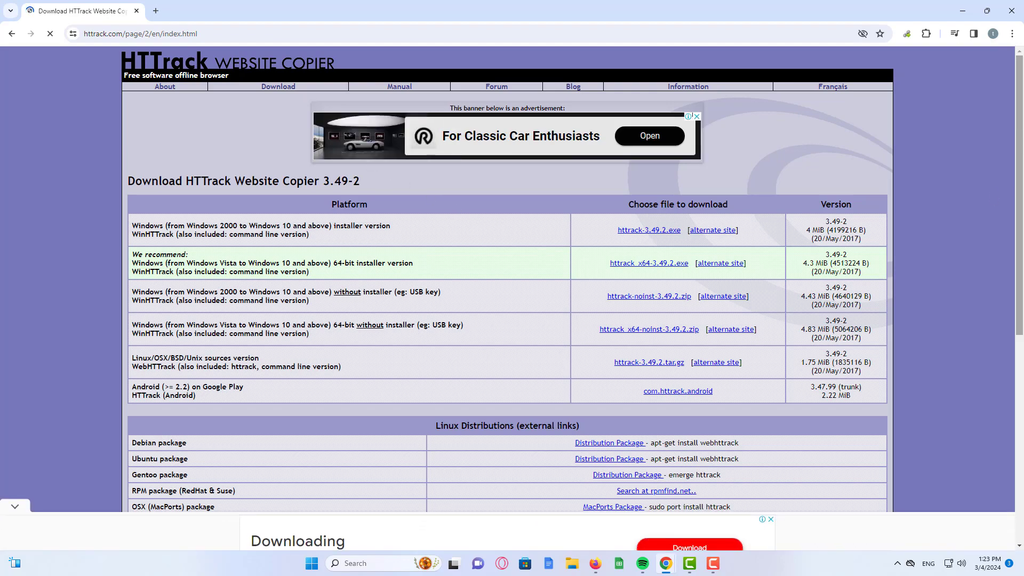
pyautogui.scroll(-2, 1022, 160)
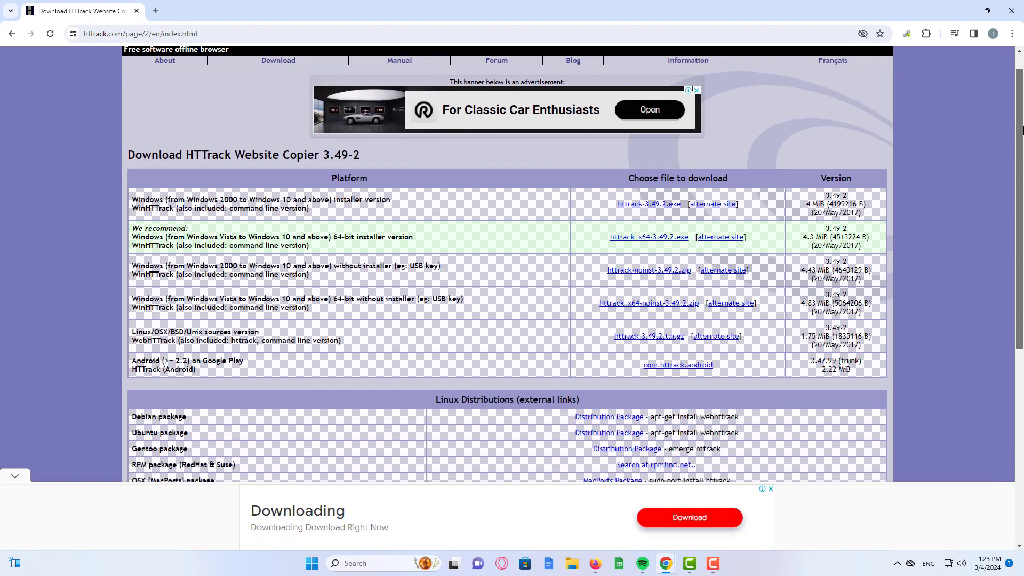
pyautogui.scroll(-4, 1022, 160)
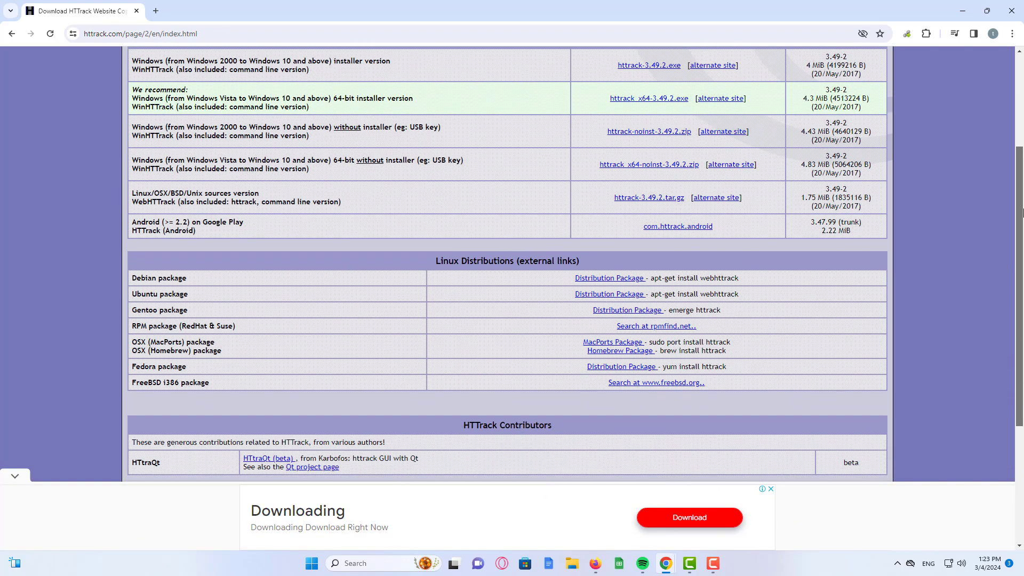
pyautogui.scroll(-2, 1022, 326)
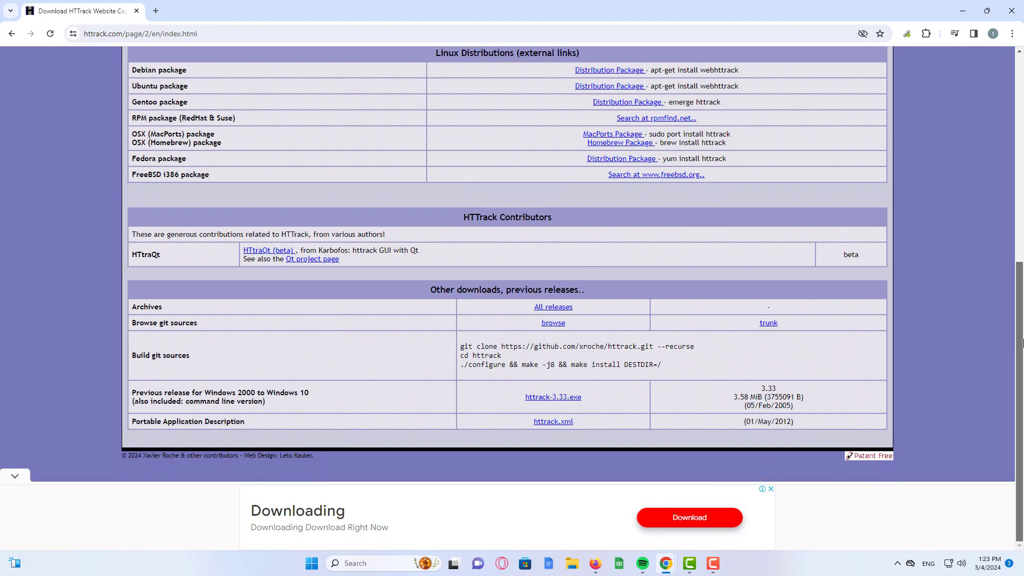
# Download the 4.3 MB httrack_x64-3.49.2.exe installer and run it from Chrome's downloads list
pyautogui.moveTo(1021, 341); pyautogui.dragTo(1022, 179)
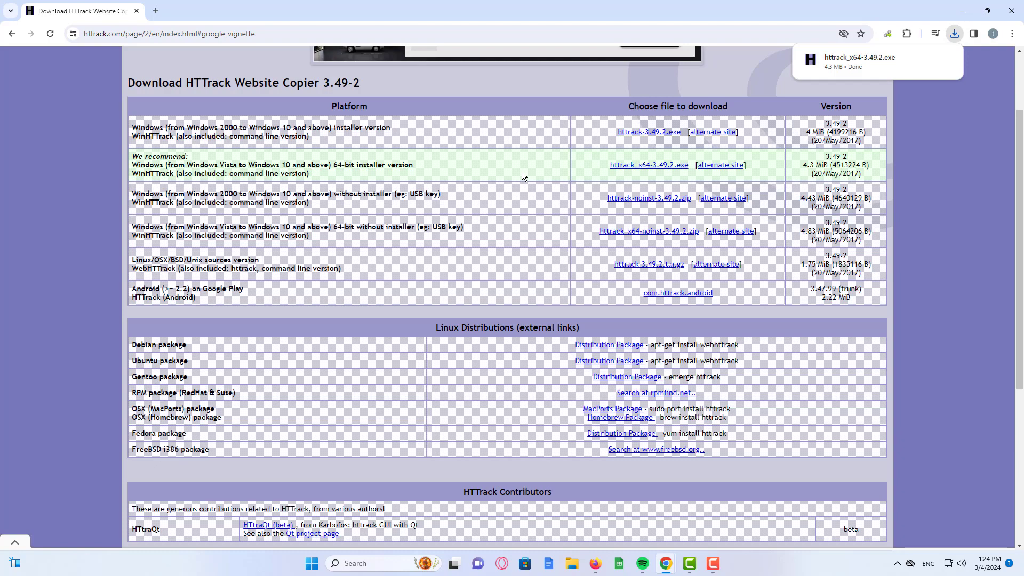
pyautogui.click(953, 35)
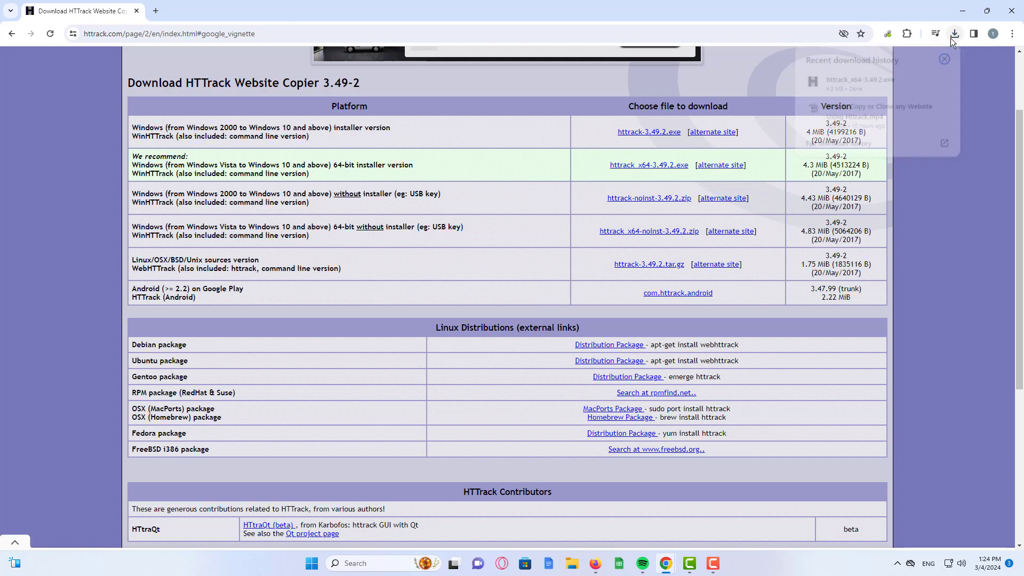
pyautogui.rightClick(838, 81)
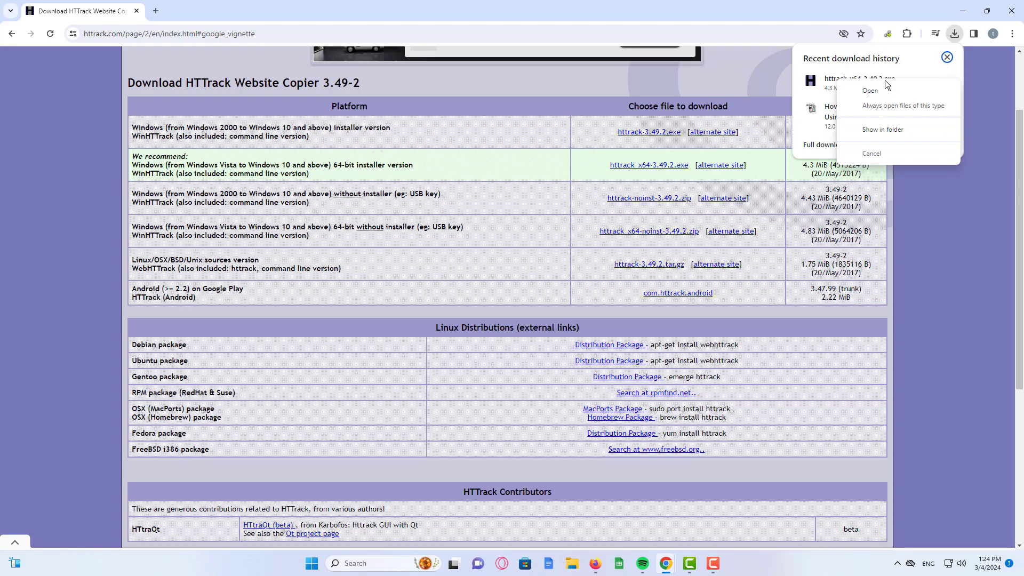
pyautogui.click(883, 90)
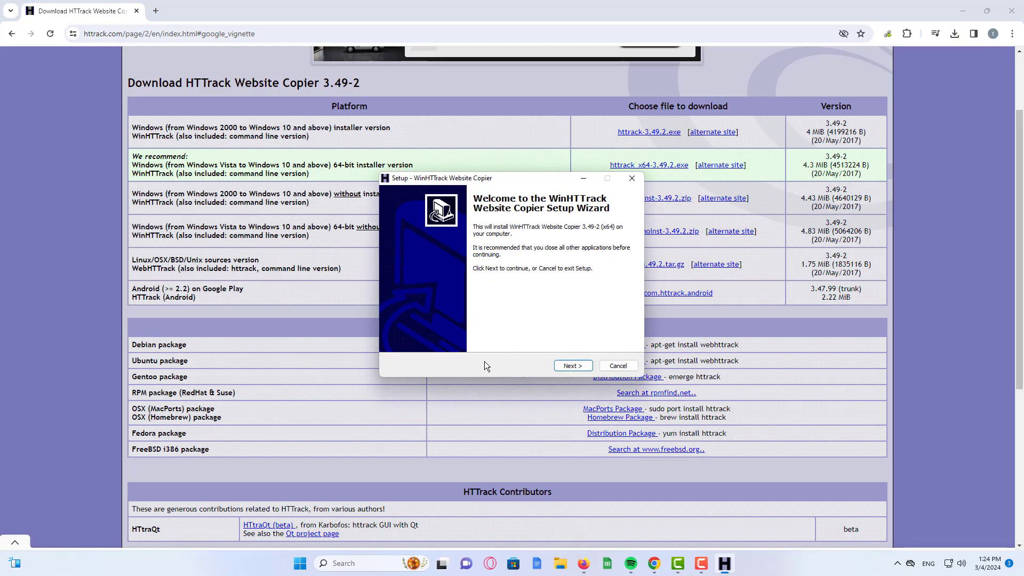
# Install WinHTTrack 3.49-2, accepting the licence and default location, Start Menu folder and tasks, then launch it
pyautogui.click(574, 368)
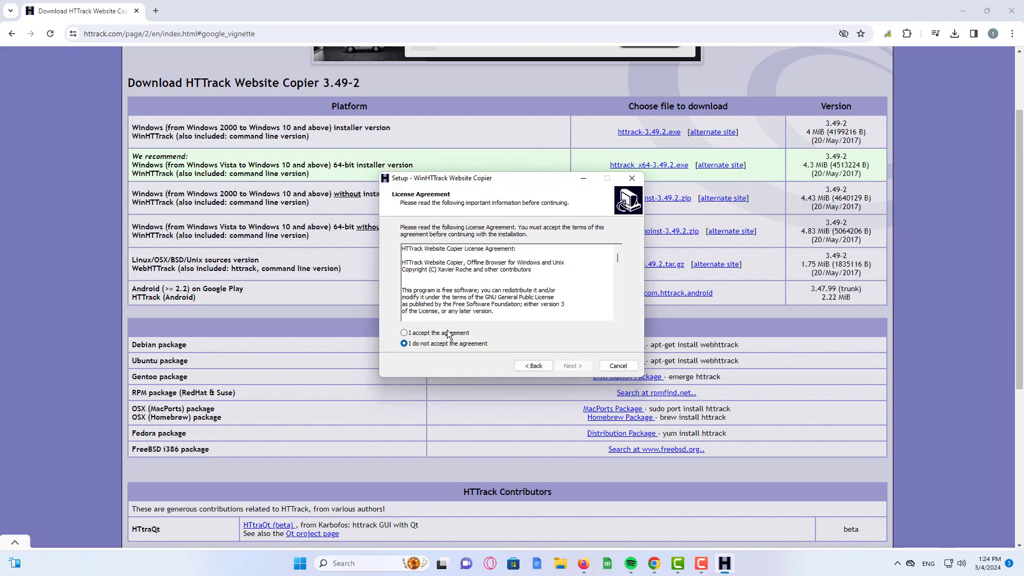
pyautogui.click(449, 333)
pyautogui.click(572, 366)
pyautogui.click(573, 368)
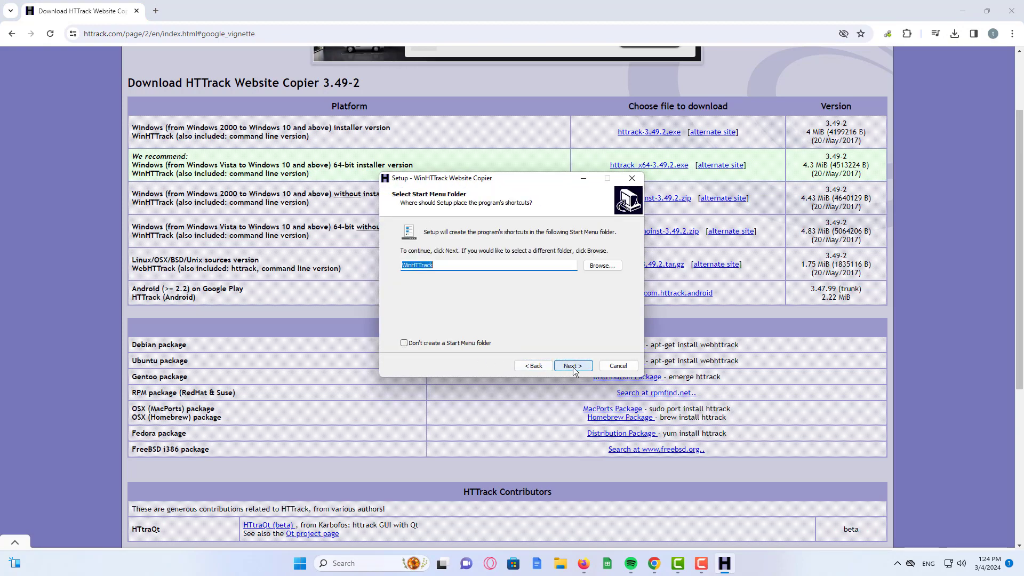
pyautogui.click(572, 367)
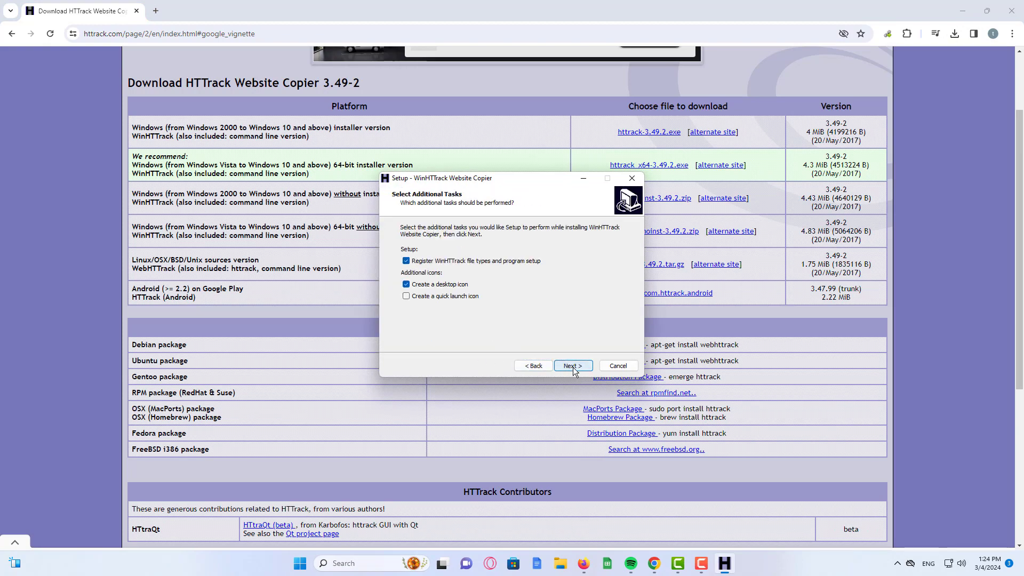
pyautogui.click(572, 367)
pyautogui.click(573, 367)
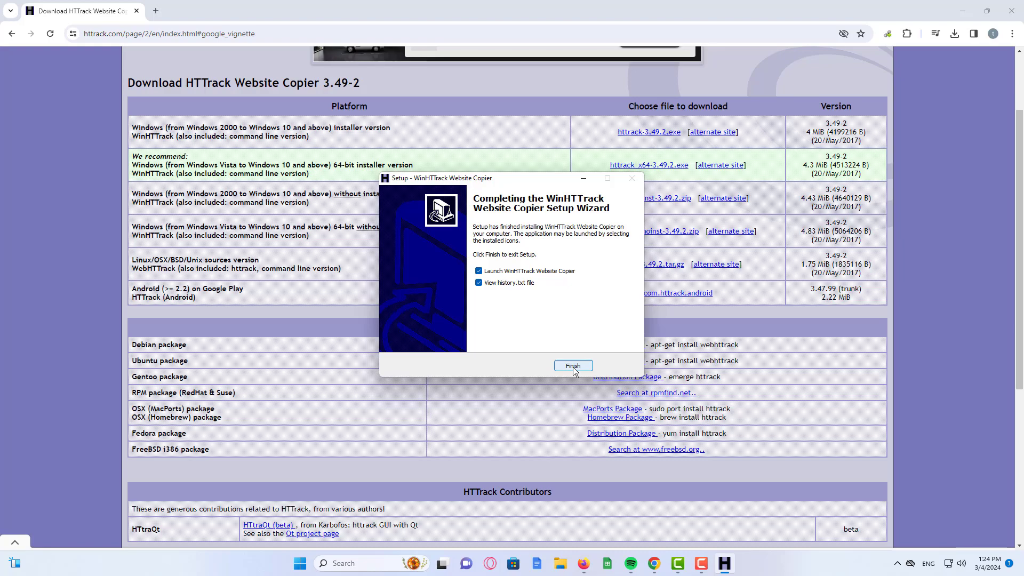
pyautogui.click(573, 366)
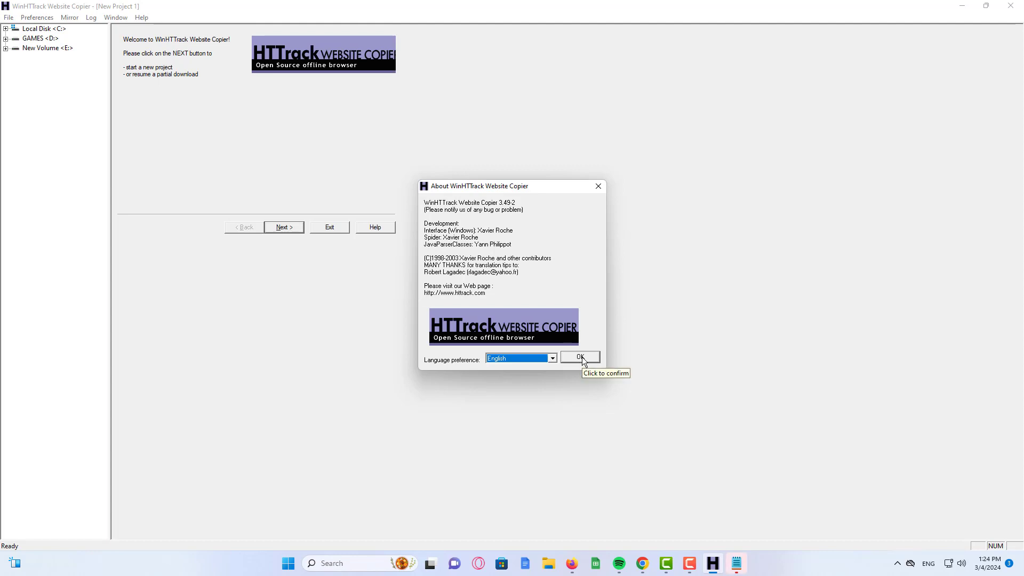
# Dismiss the About window keeping English and begin a new mirroring project
pyautogui.click(581, 357)
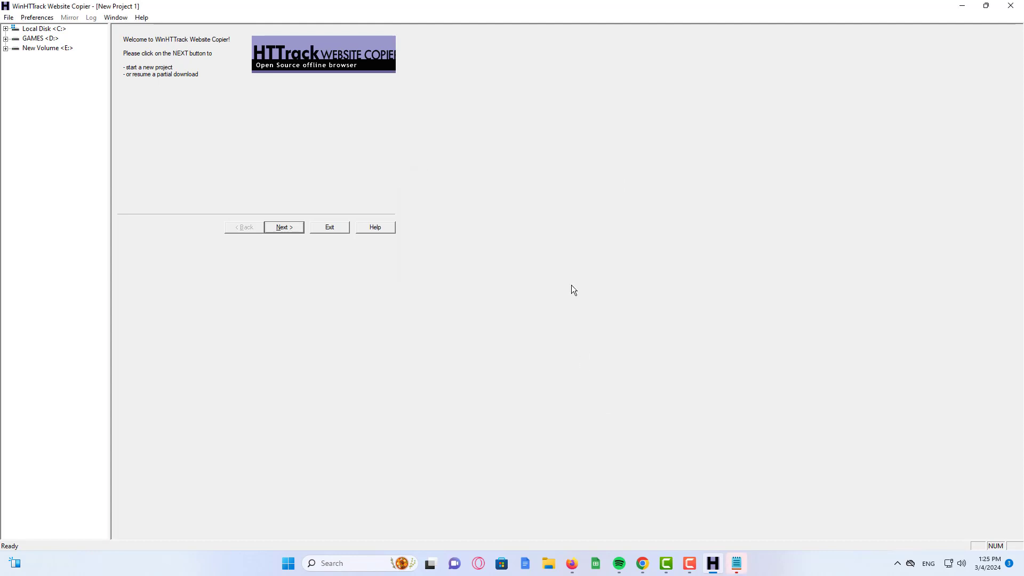
pyautogui.click(292, 229)
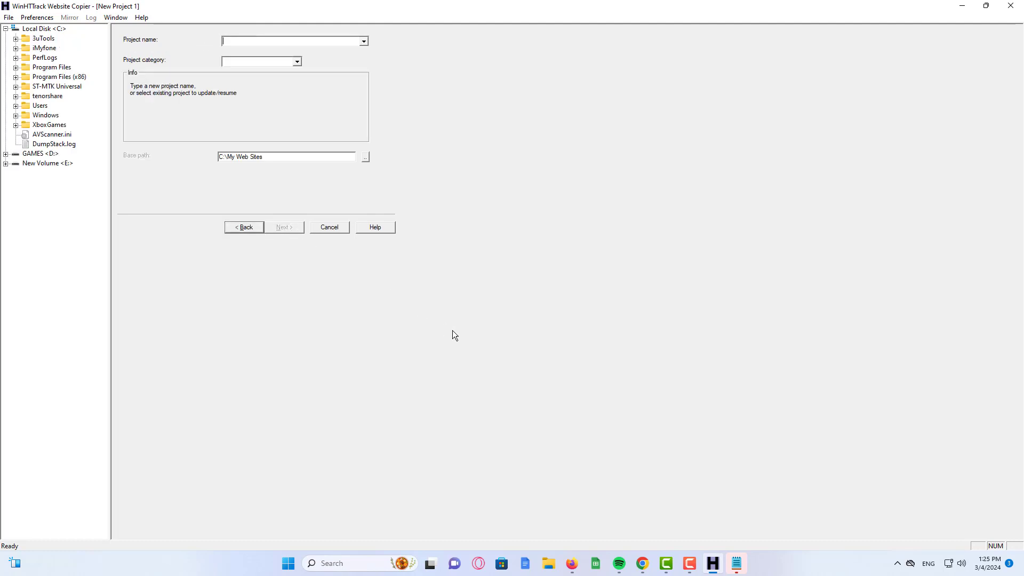
# Load solinh.com in a new Chrome tab, then return to WinHTTrack's new project page
pyautogui.moveTo(642, 563)
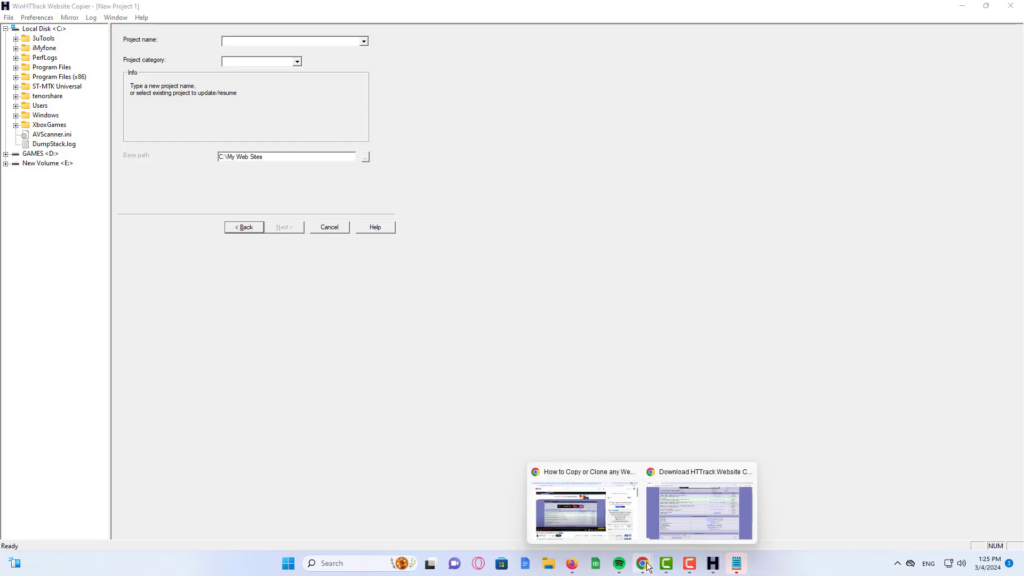
pyautogui.click(691, 504)
pyautogui.click(155, 11)
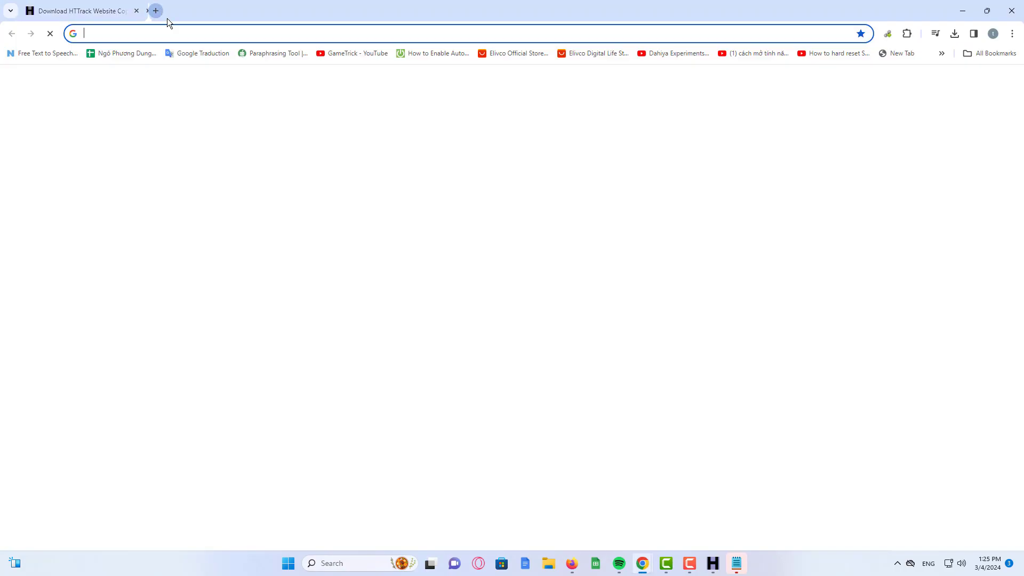
pyautogui.write('soling')
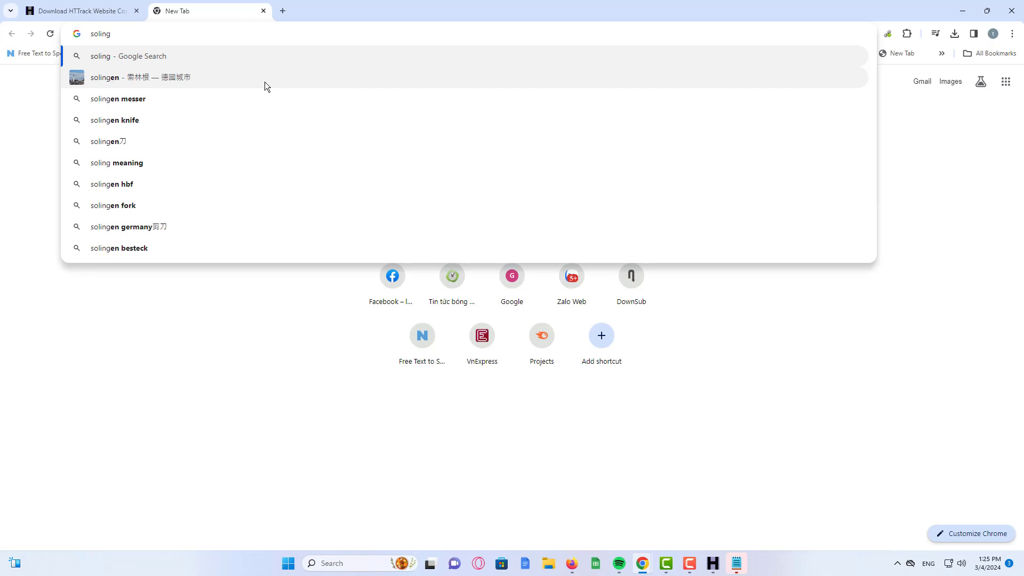
pyautogui.press('BackSpace')
pyautogui.write('h.com')
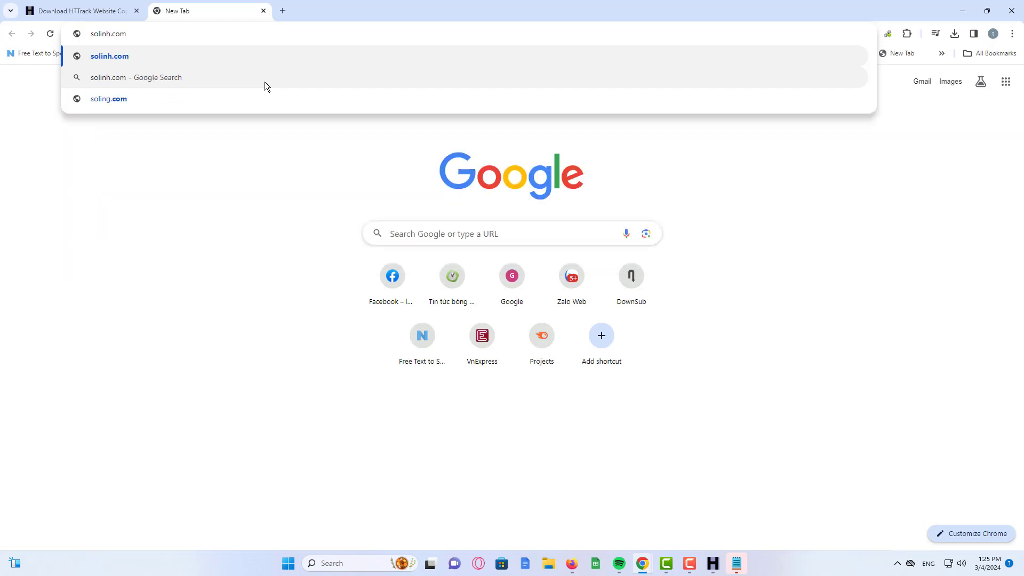
pyautogui.press('Return')
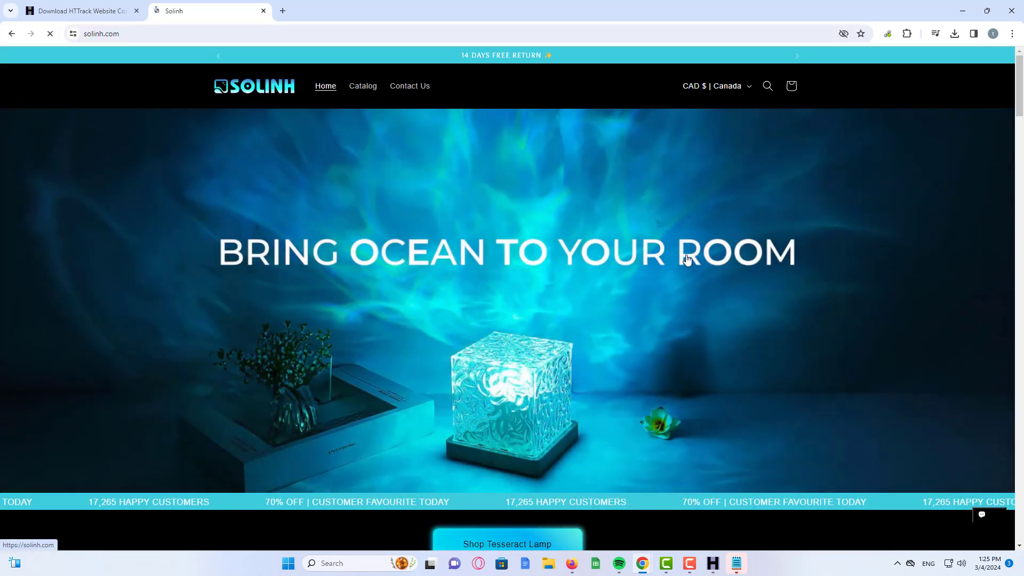
pyautogui.hotkey('alt', 'Tab')
# Name the project 'Test Project' with base path D:\my-website
pyautogui.write('Test ')
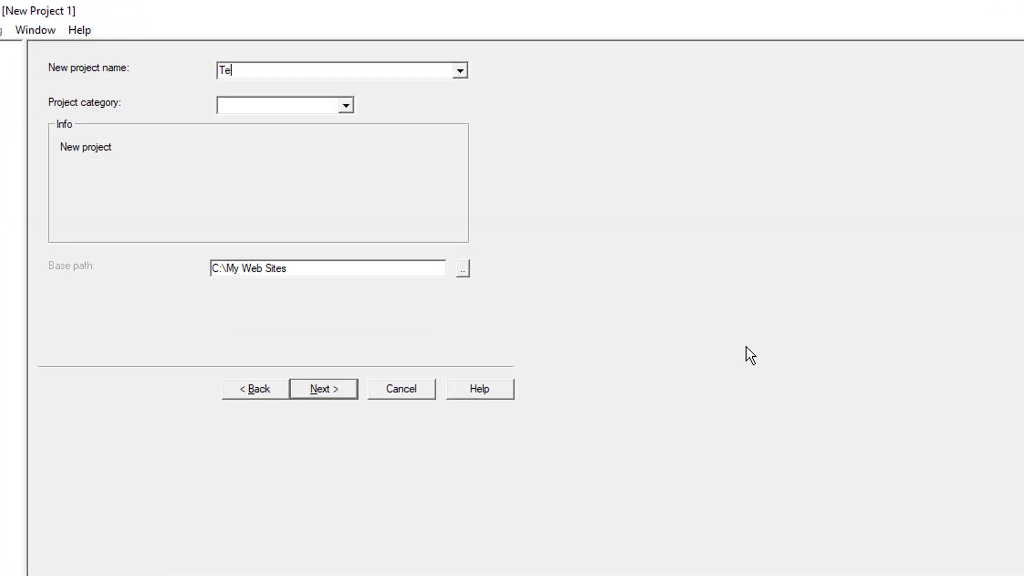
pyautogui.write('Pr')
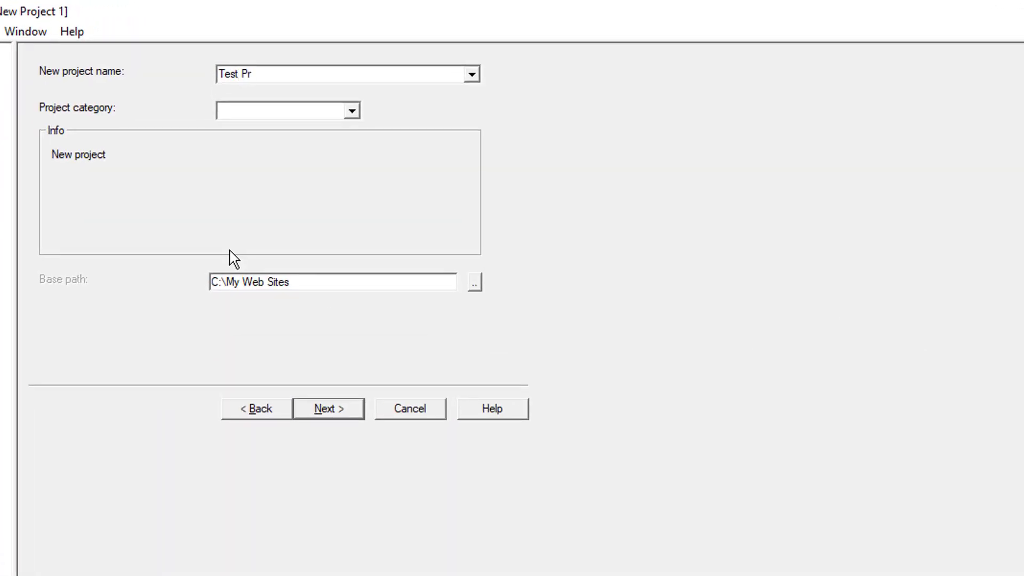
pyautogui.write('oject')
pyautogui.press('Tab')
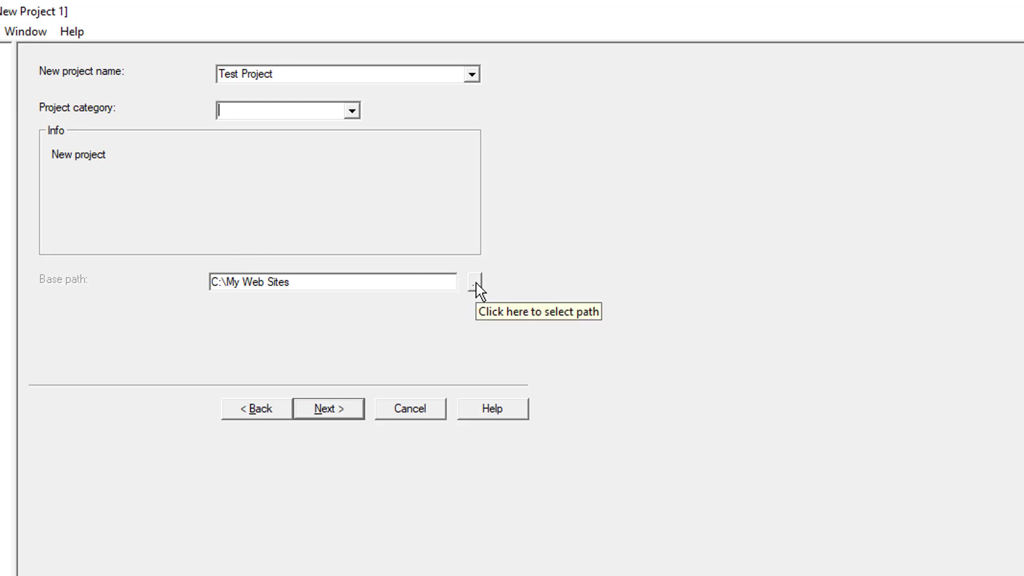
pyautogui.click(368, 160)
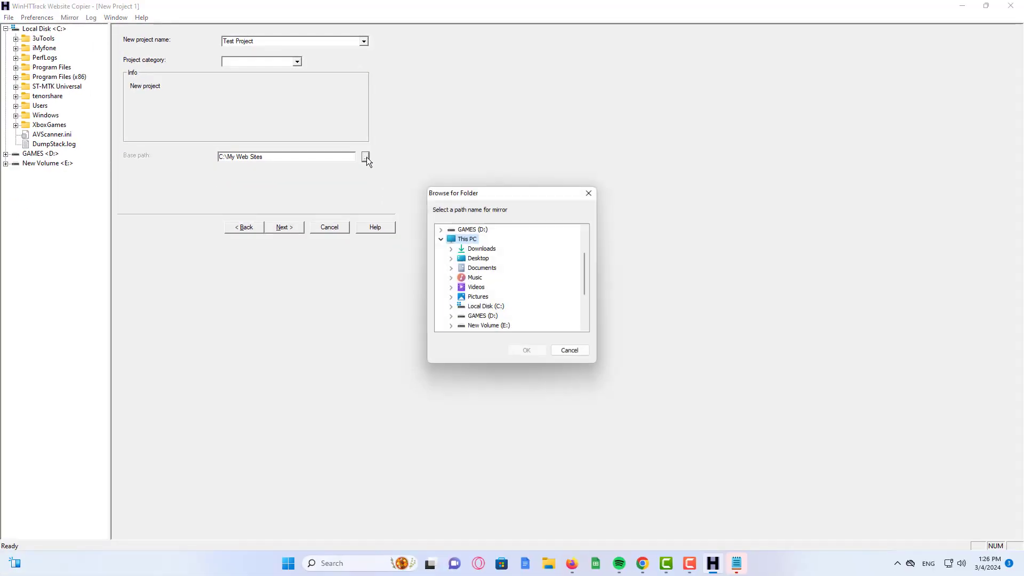
pyautogui.click(485, 316)
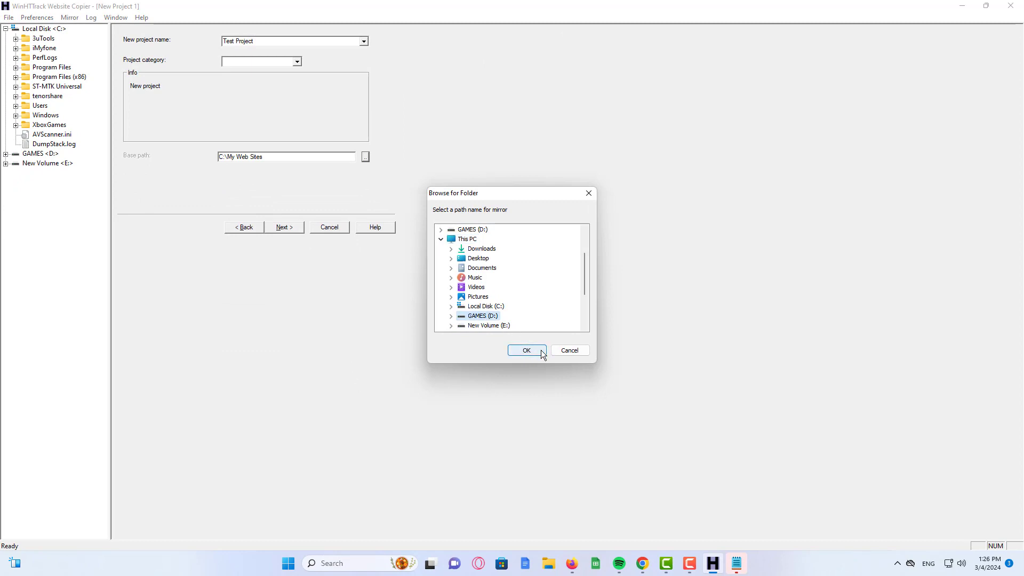
pyautogui.click(540, 351)
pyautogui.click(263, 160)
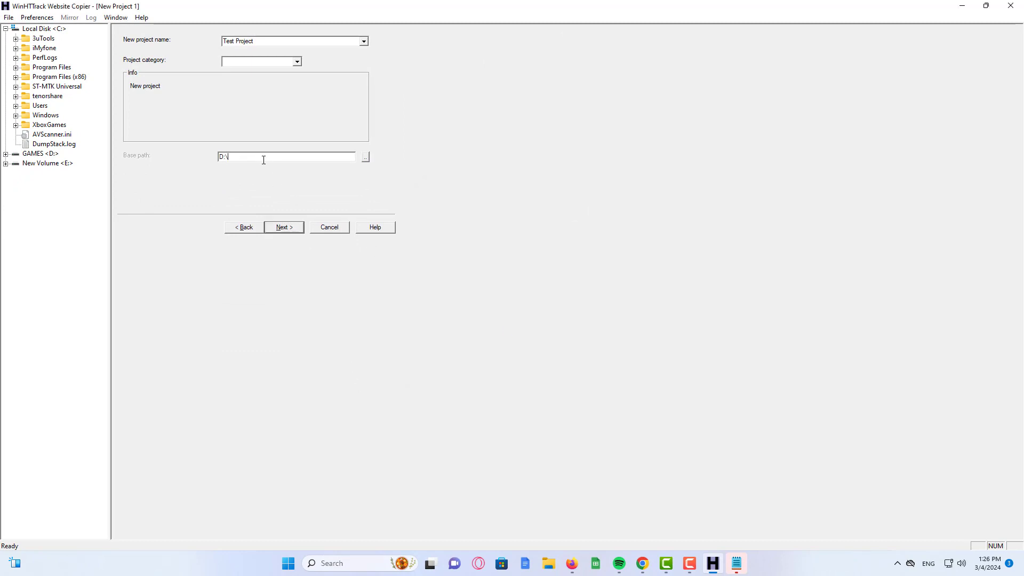
pyautogui.click(235, 158)
pyautogui.click(293, 229)
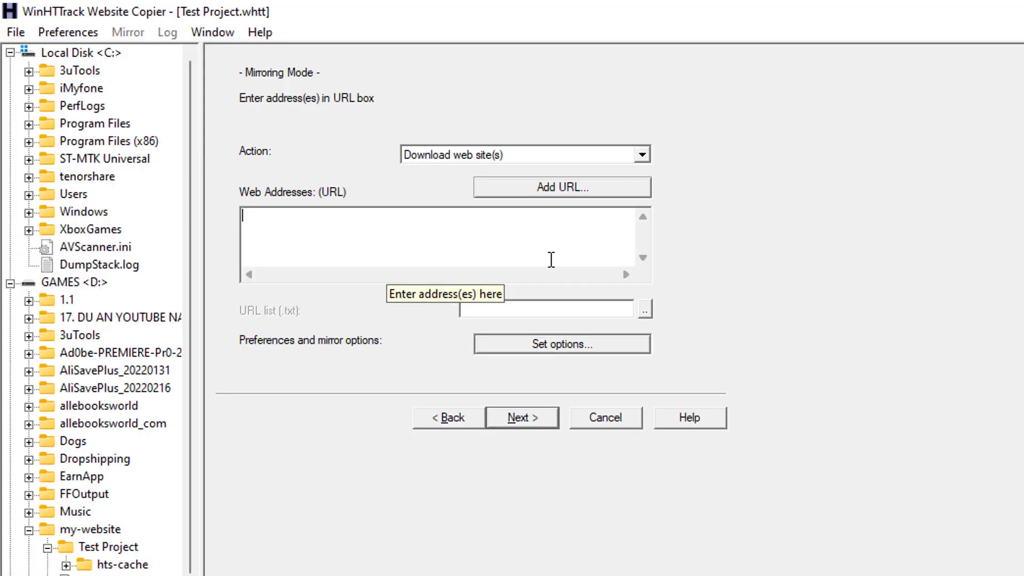
pyautogui.click(641, 159)
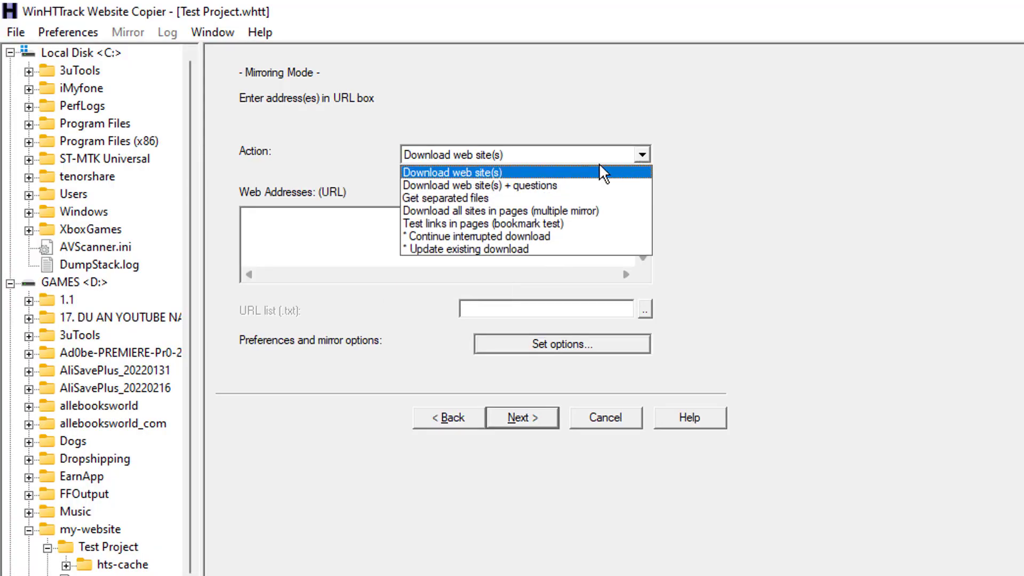
pyautogui.click(577, 172)
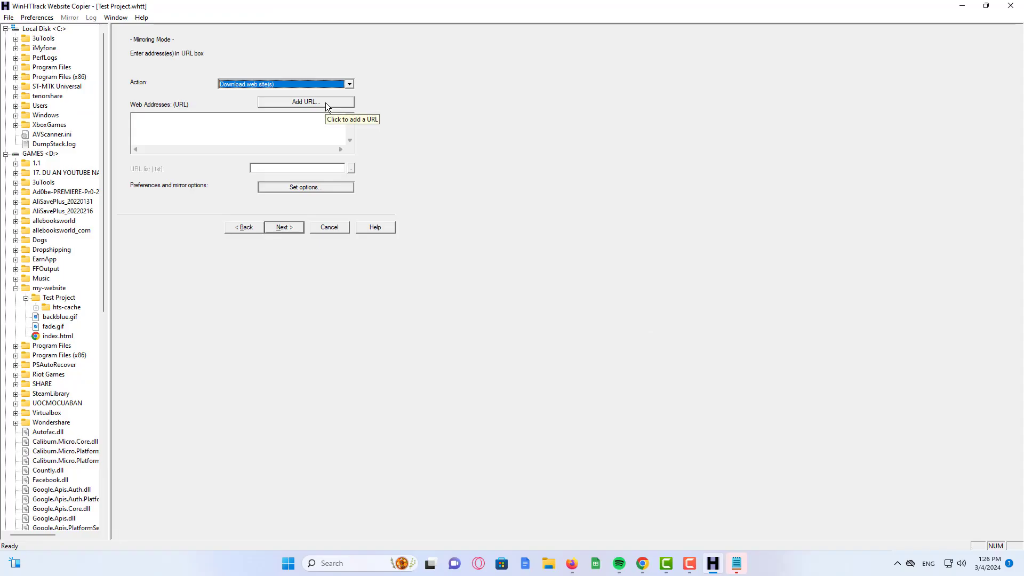
pyautogui.click(326, 102)
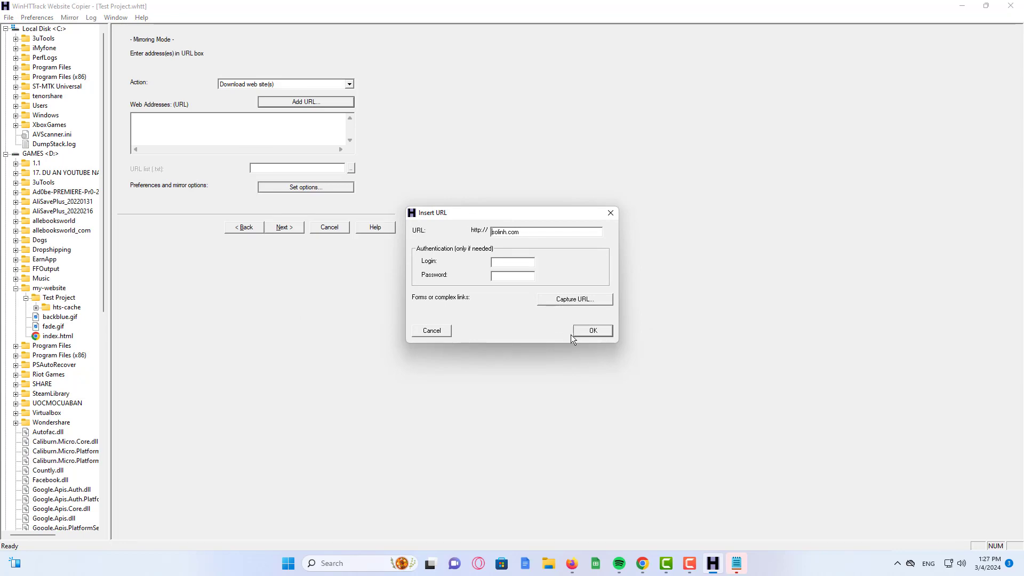
pyautogui.click(591, 331)
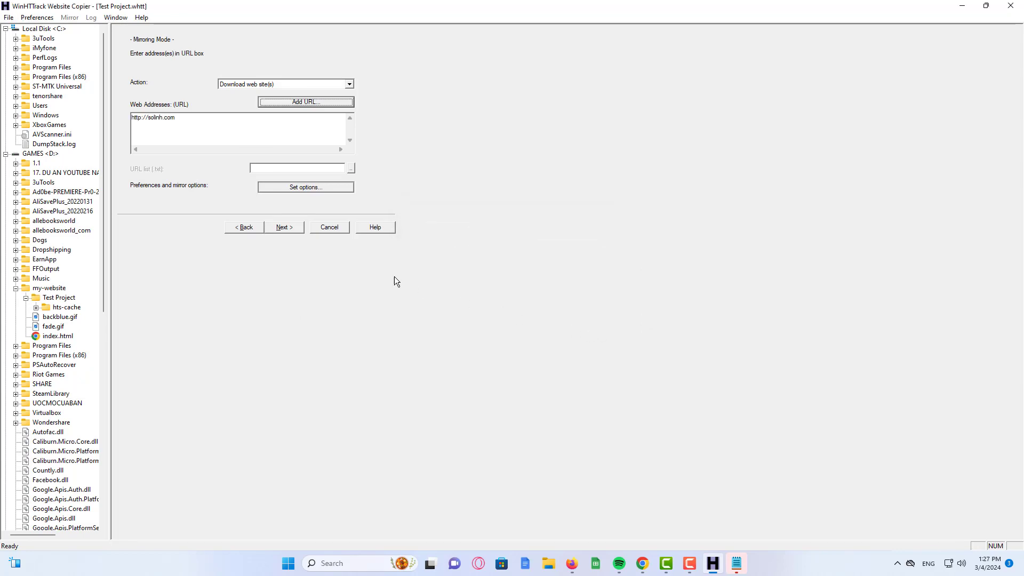
# Review the mirror options, then advance to the final connection-parameters page
pyautogui.click(332, 187)
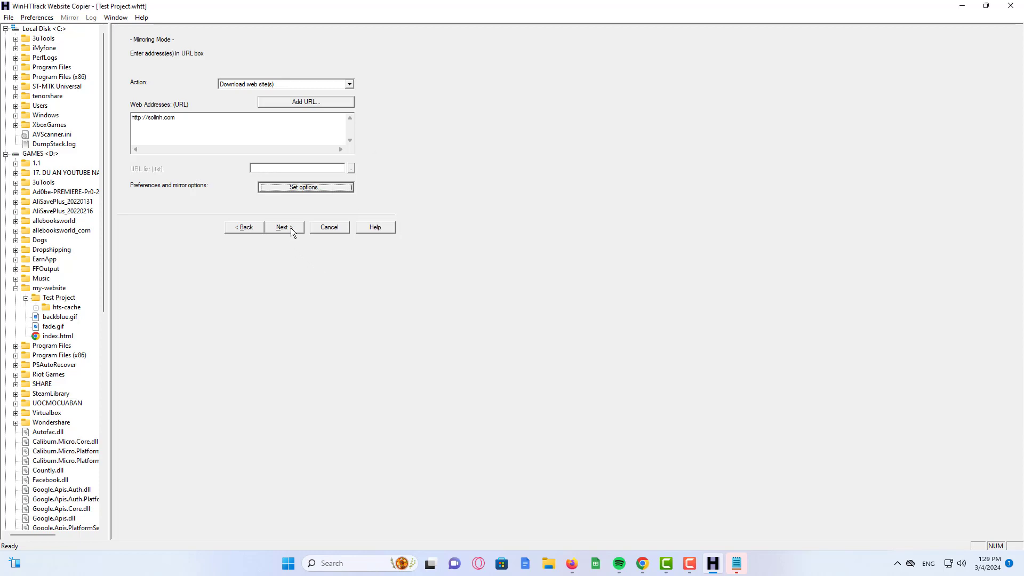
pyautogui.click(292, 232)
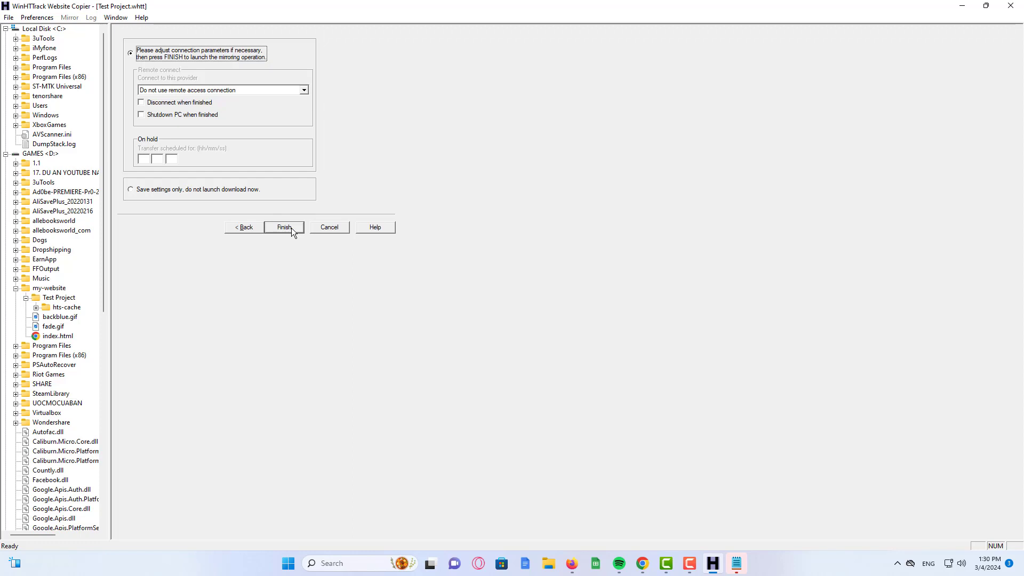
# Start mirroring solinh.com and watch its download progress
pyautogui.click(291, 228)
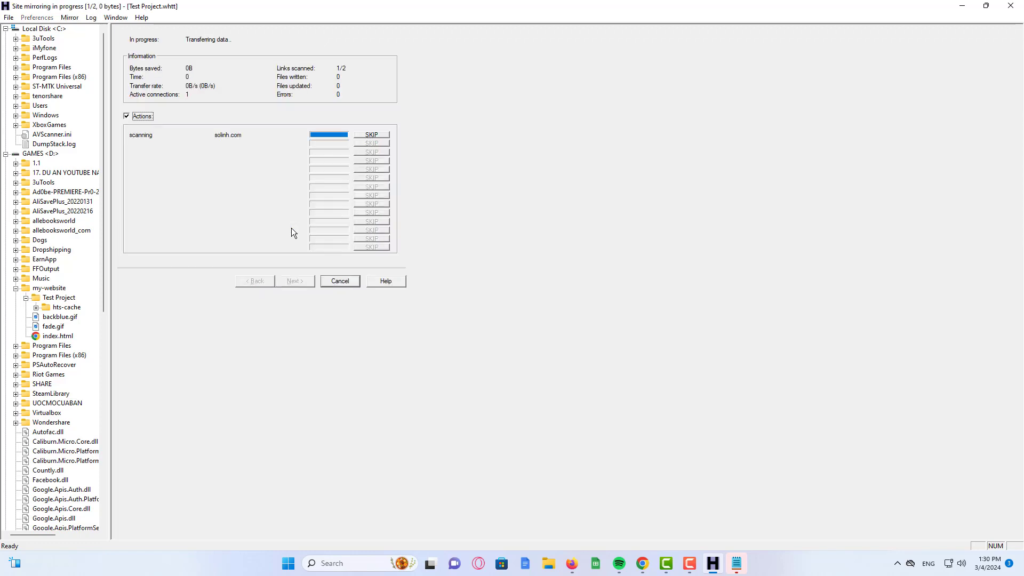